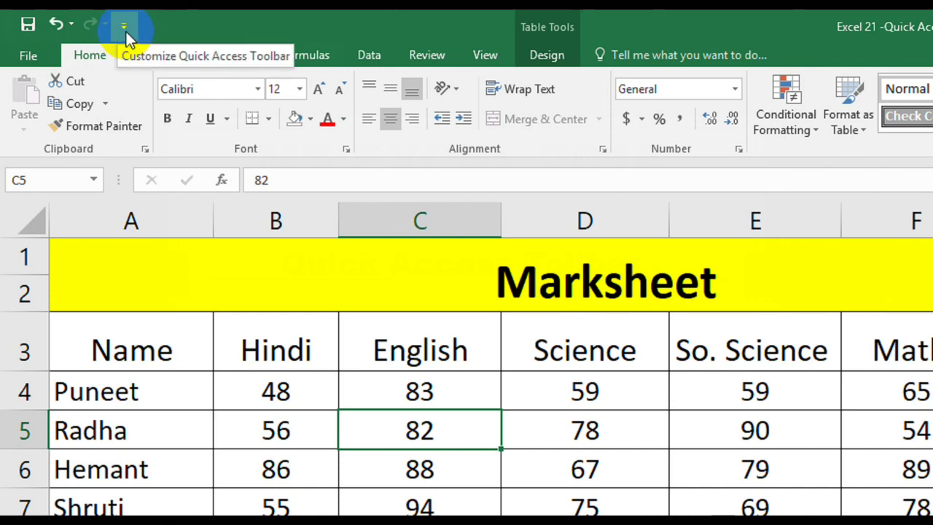
- Tick New in the Quick Access Toolbar menu, glance at File > Info, then open a blank Book1
click(124, 27)
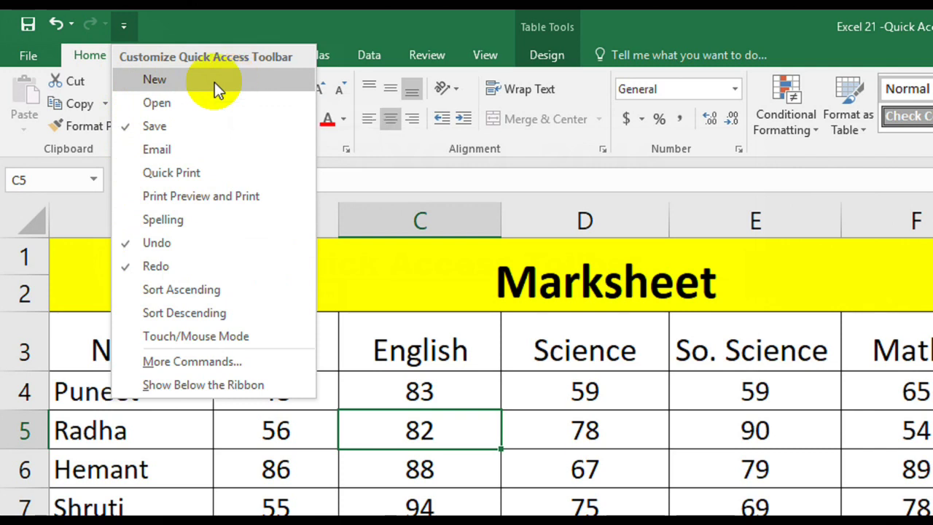
click(150, 79)
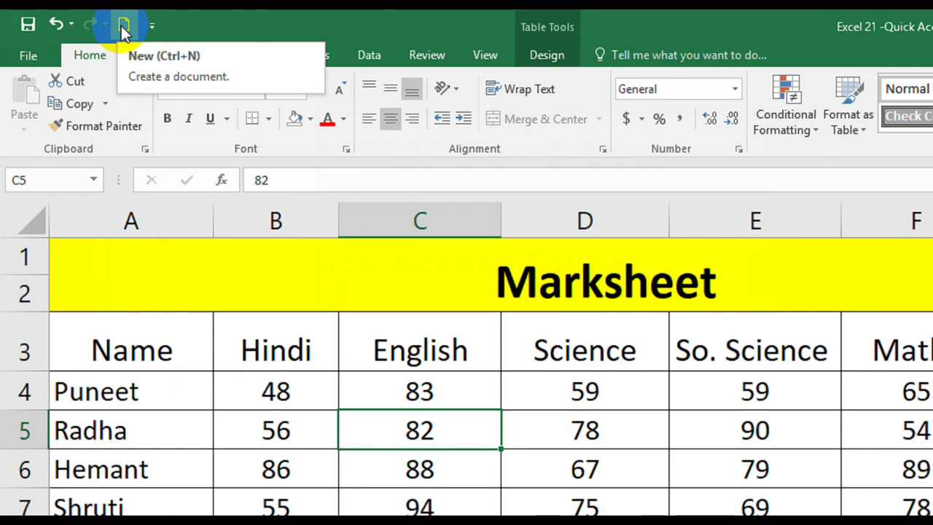
click(30, 56)
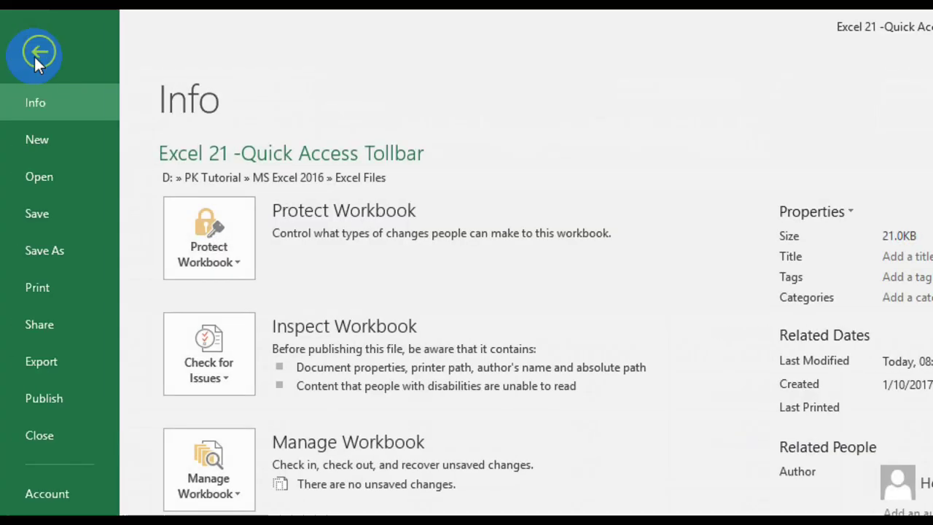
click(39, 52)
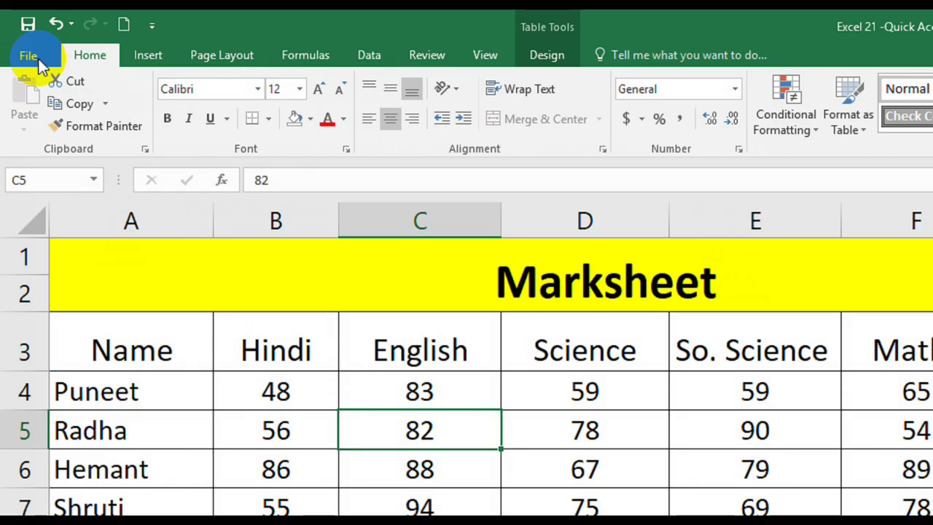
click(123, 28)
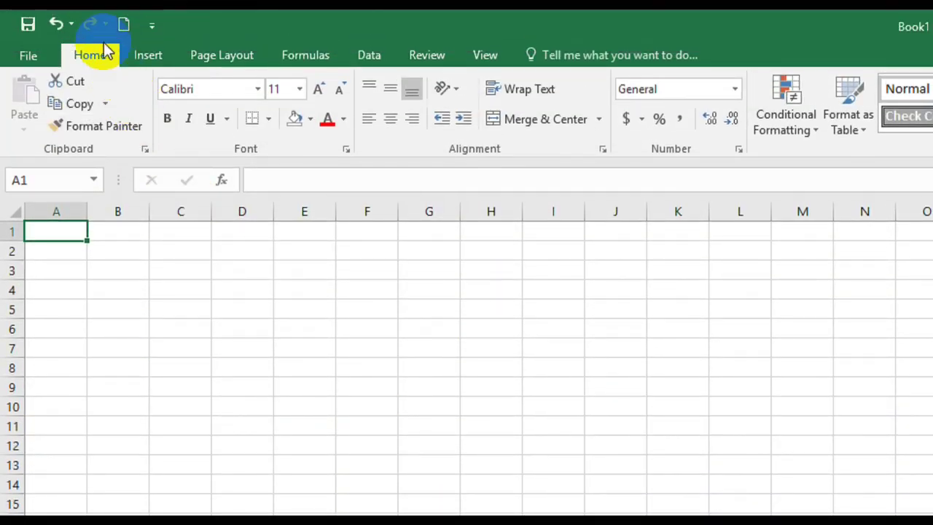
- Close Book1 back to the Marksheet, untick New, then open the toolbar's More Commands settings
click(23, 57)
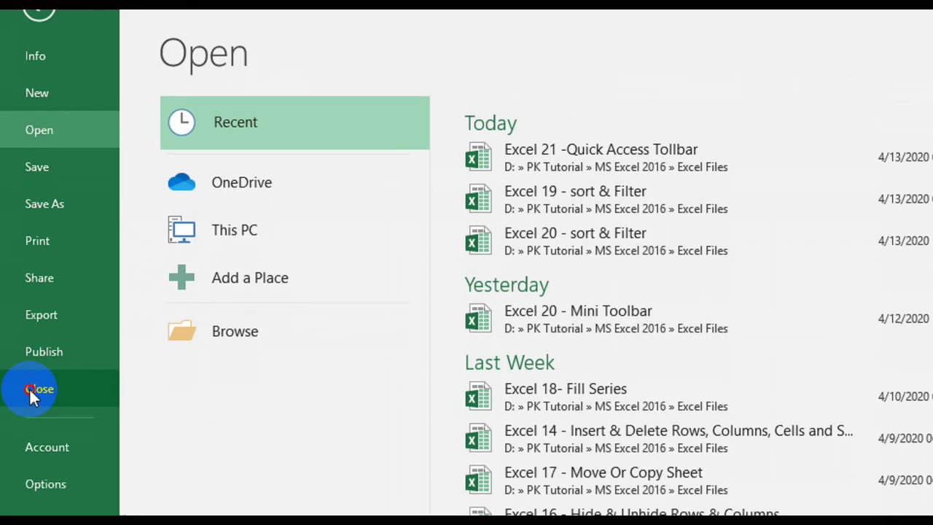
click(29, 388)
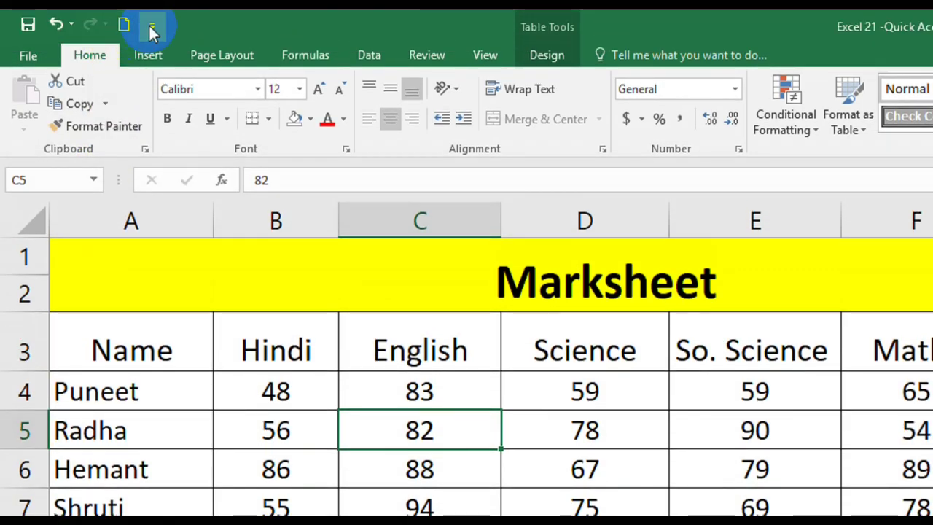
click(151, 27)
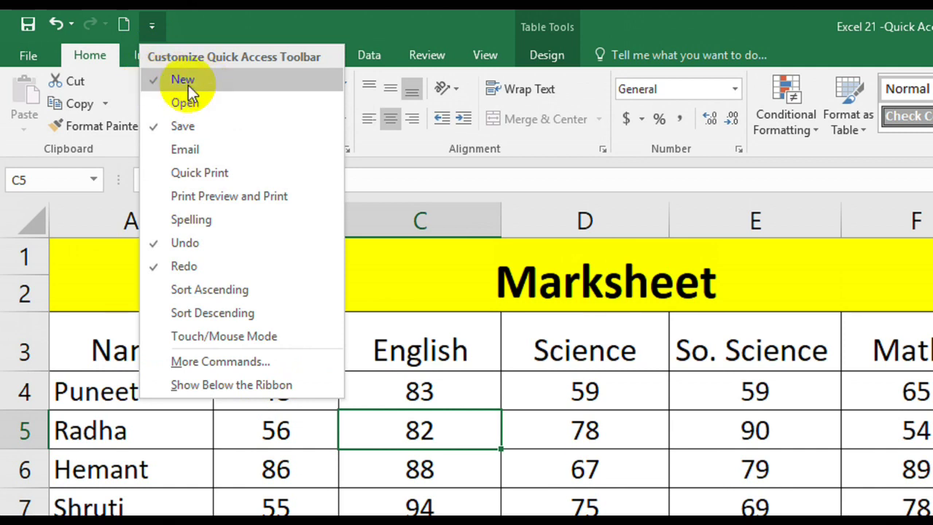
click(156, 81)
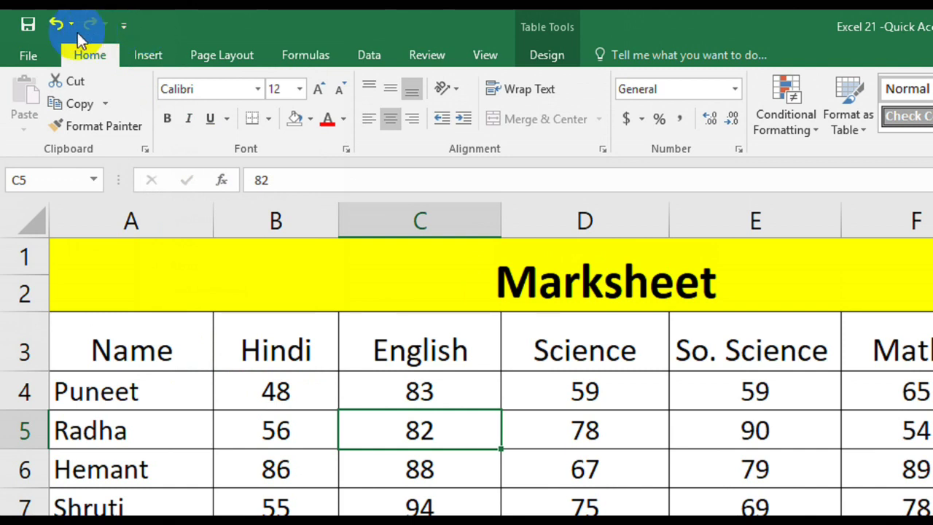
click(126, 32)
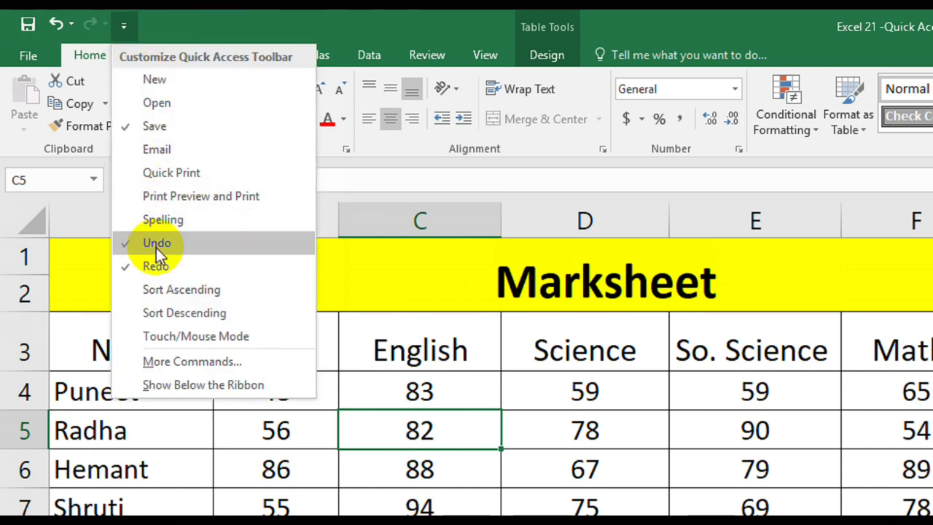
click(165, 363)
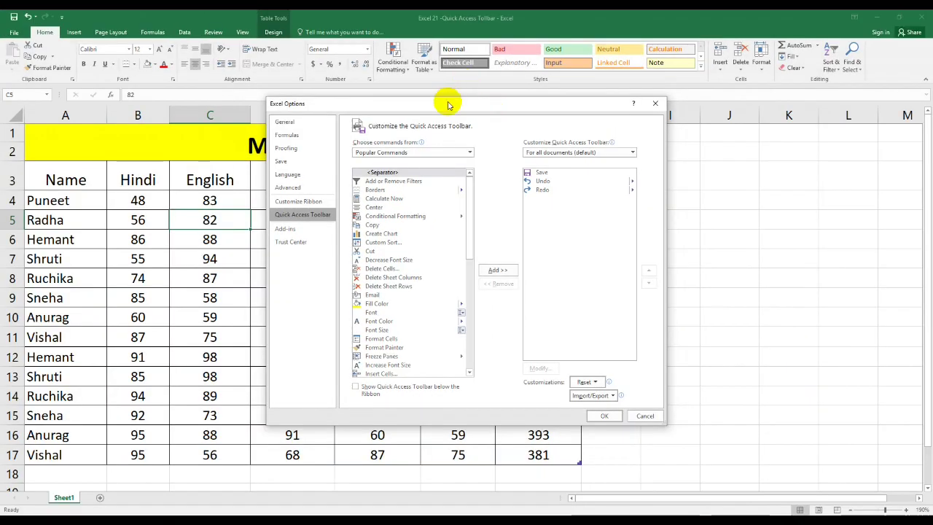
- Move the Excel Options window aside and add Copy from Popular Commands to the toolbar list
drag(448, 105, 254, 39)
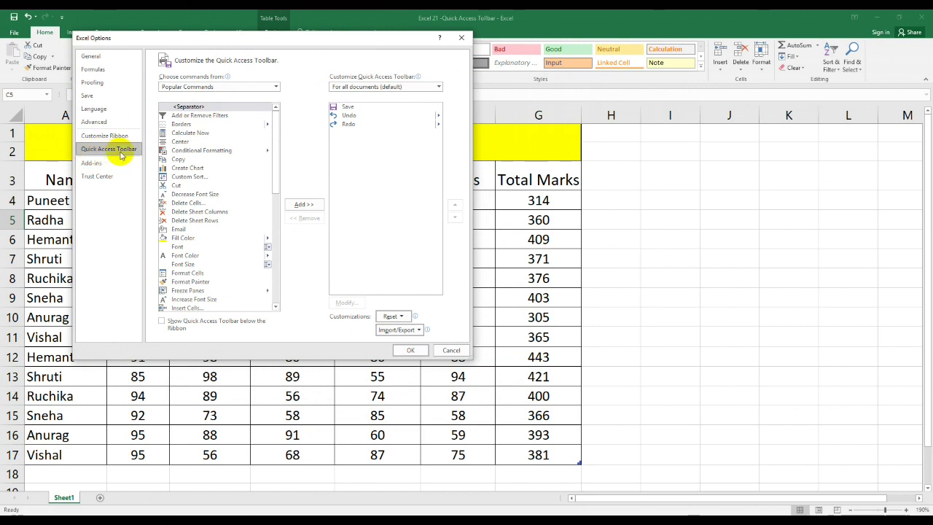
mouse_move(275, 132)
mouse_down()
mouse_move(272, 232)
mouse_move(277, 122)
mouse_up()
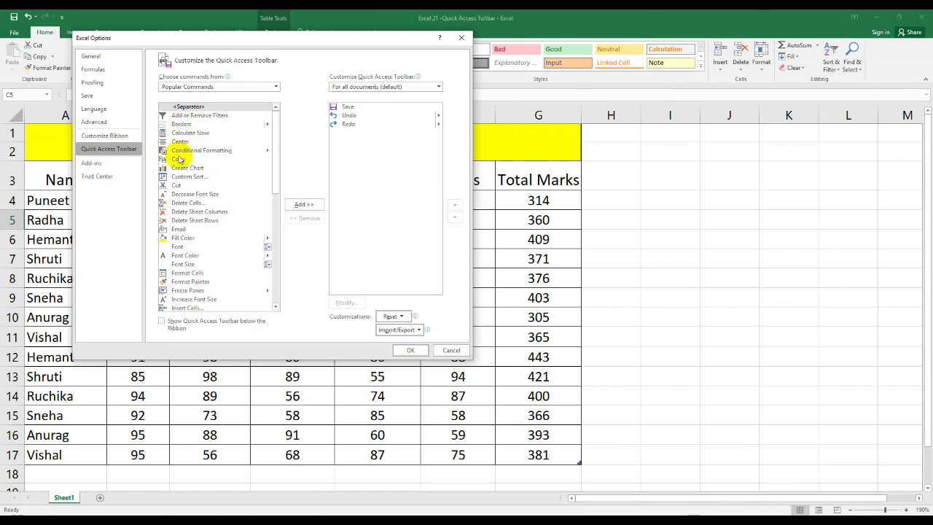
click(178, 160)
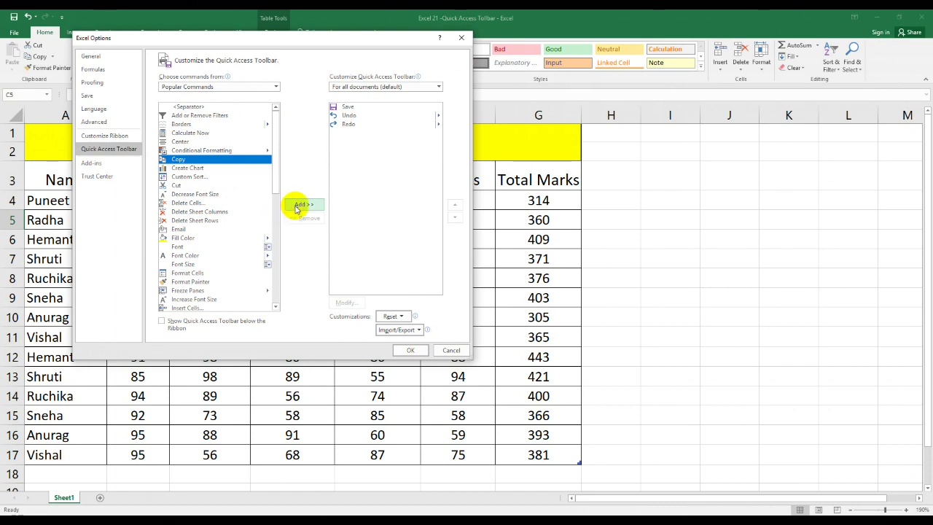
click(300, 205)
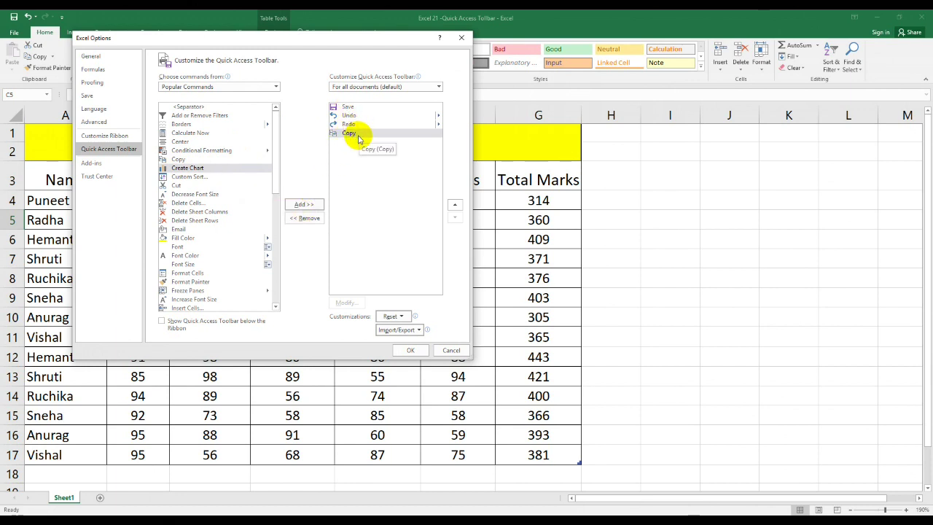
drag(277, 161, 274, 175)
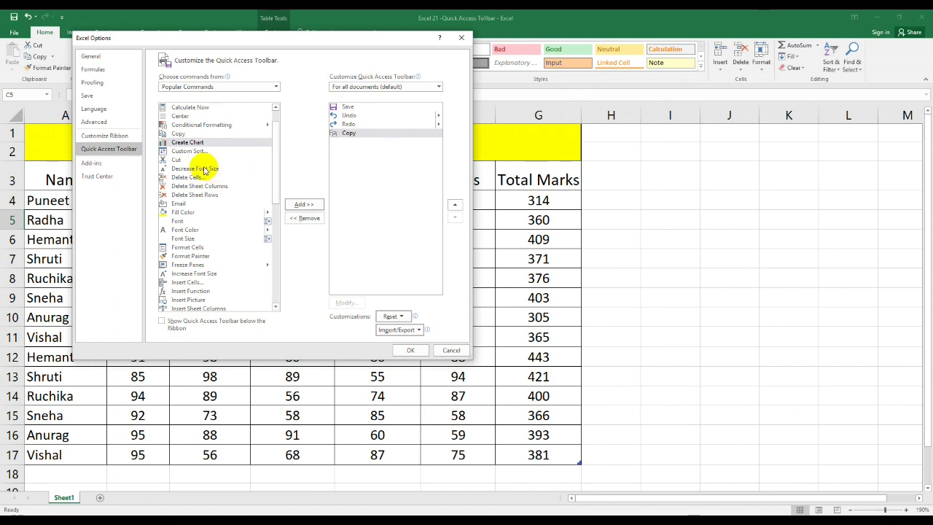
click(175, 160)
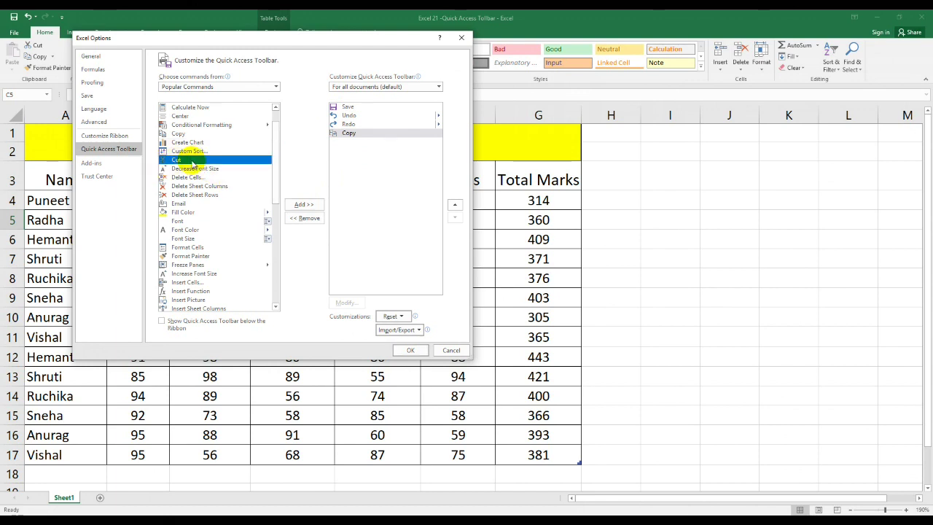
- Add Cut, then Print Preview and Print, then Set Print Area with Add >>
click(304, 205)
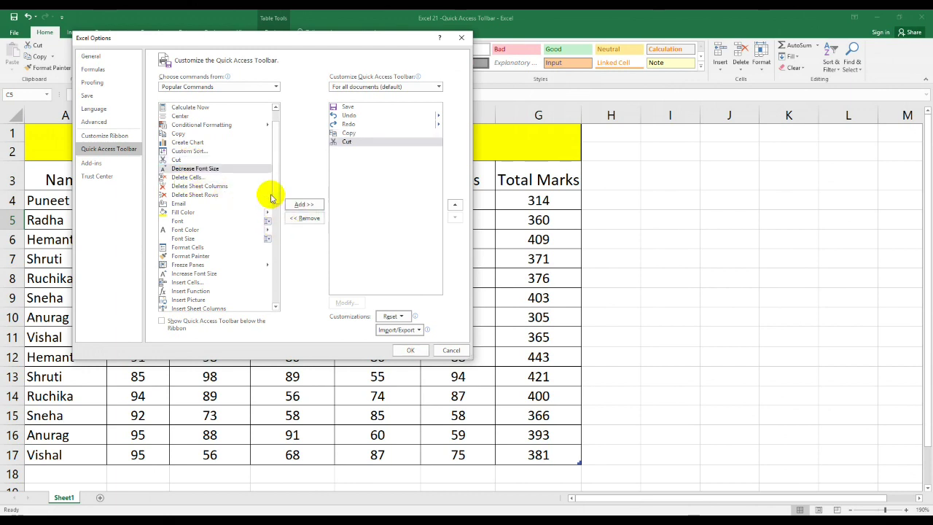
drag(277, 167, 273, 278)
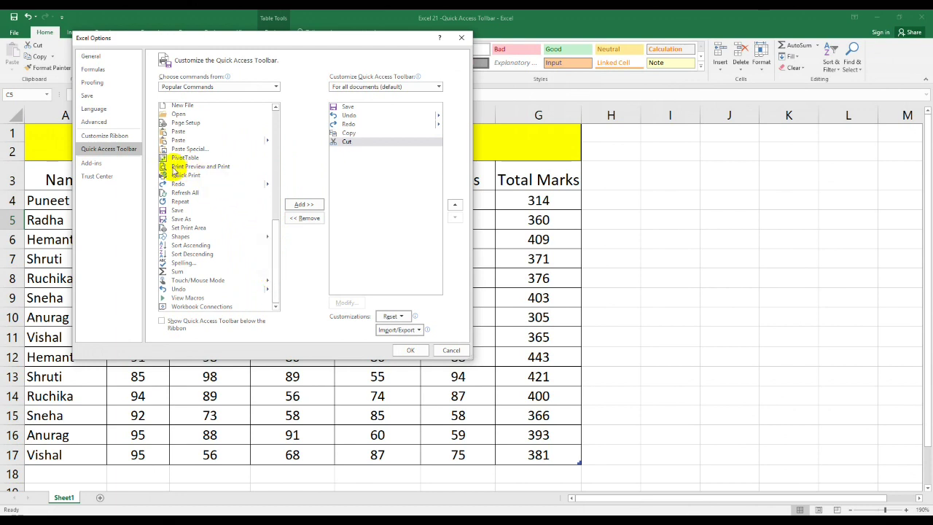
click(181, 167)
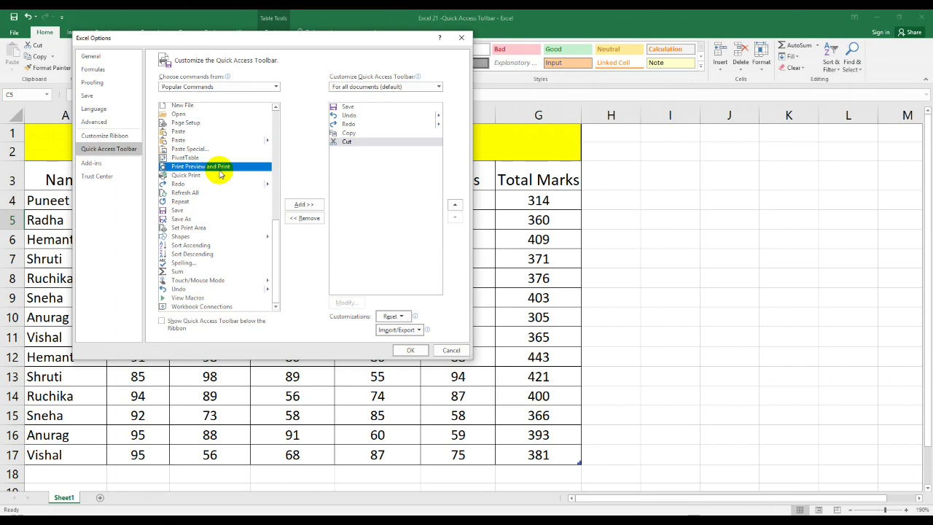
click(299, 206)
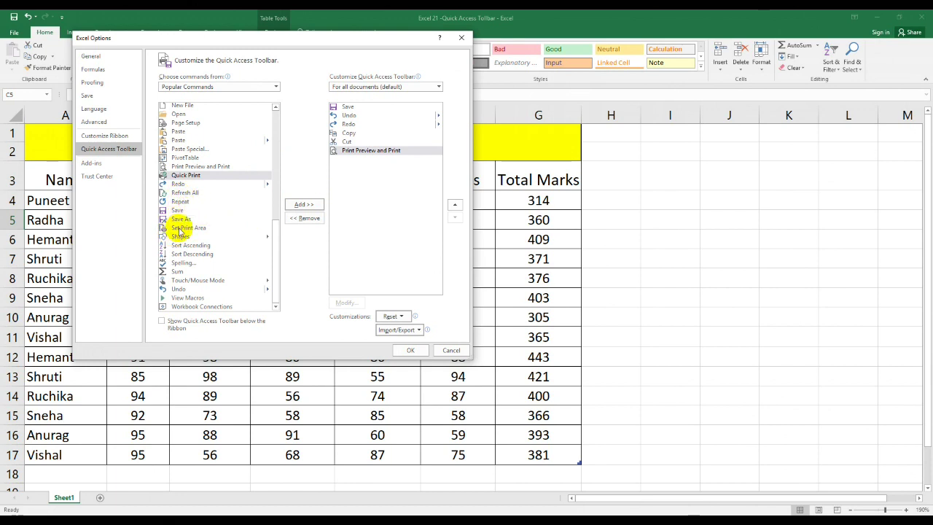
click(188, 228)
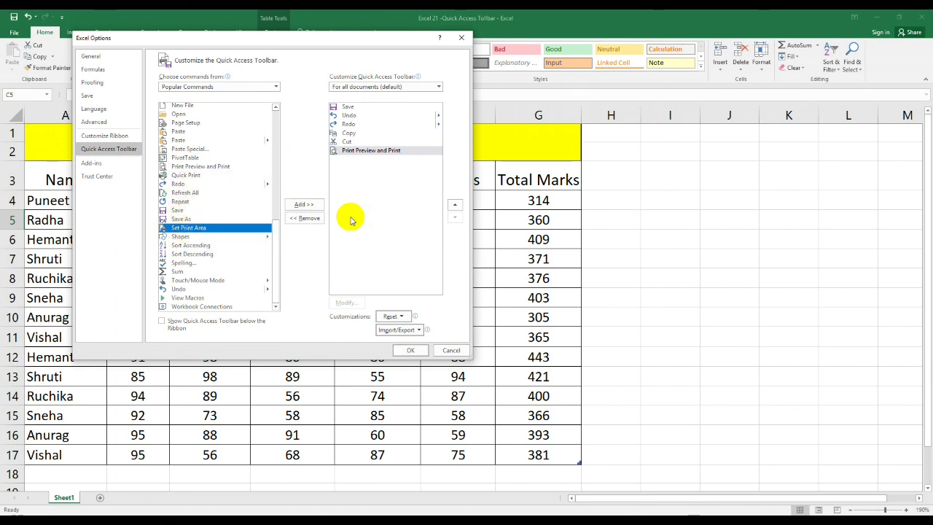
click(305, 205)
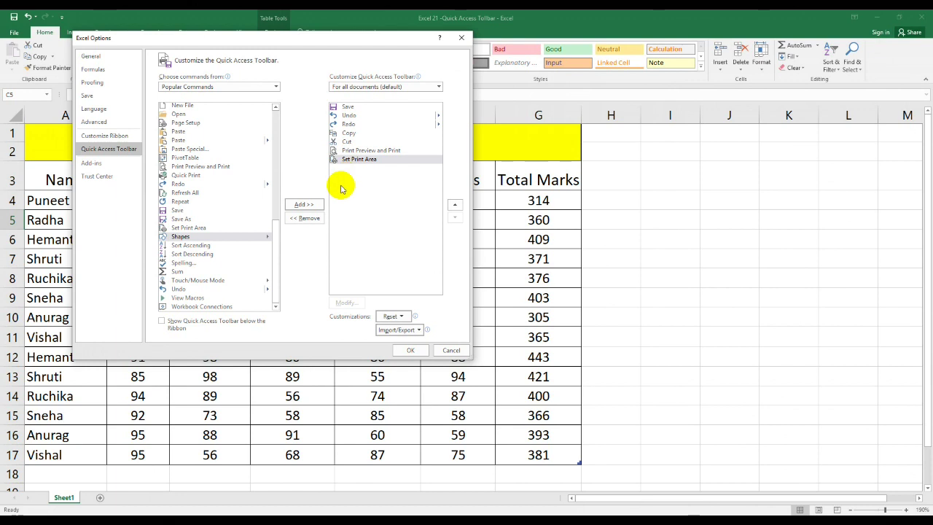
- Select Cut and then Set Print Area in the toolbar's current command list
click(349, 134)
click(353, 143)
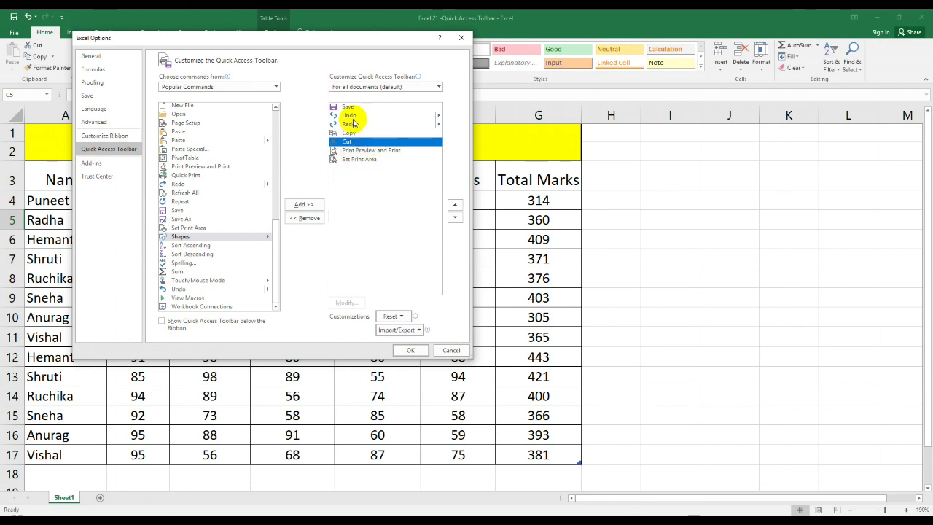
click(352, 159)
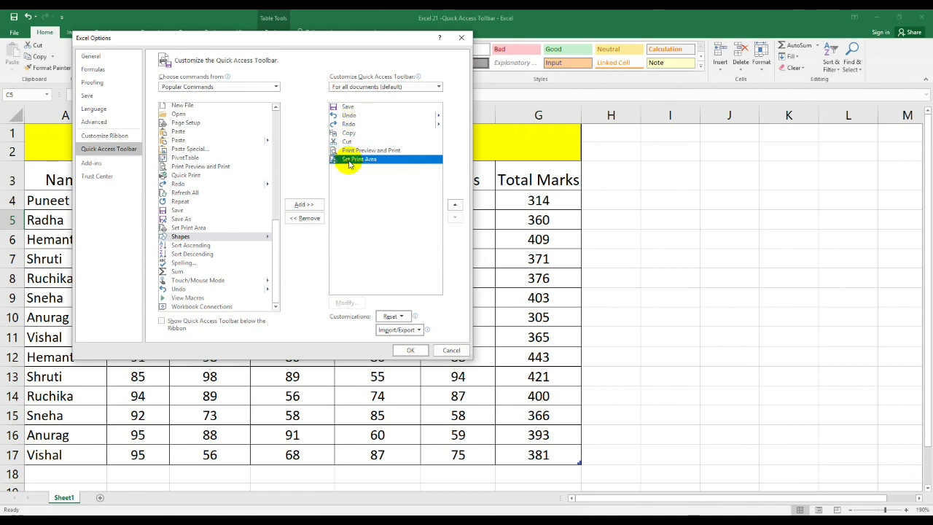
- Remove Set Print Area from the Quick Access Toolbar command list
click(349, 151)
click(345, 160)
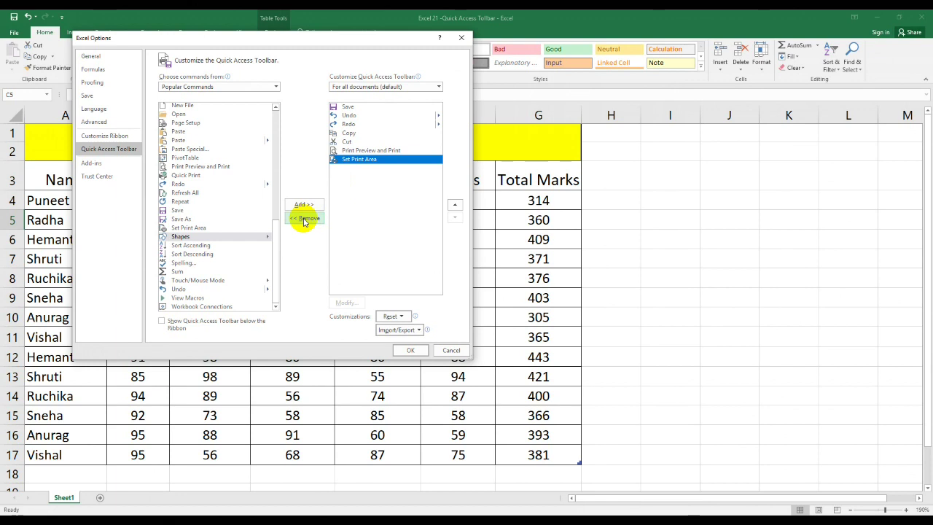
click(304, 218)
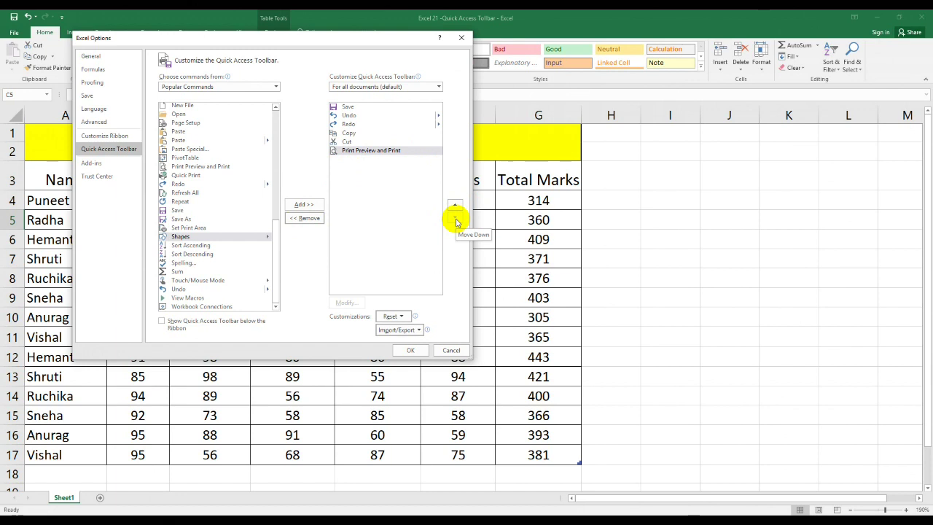
- Move Copy up three places to the top of the toolbar list
drag(349, 142, 354, 128)
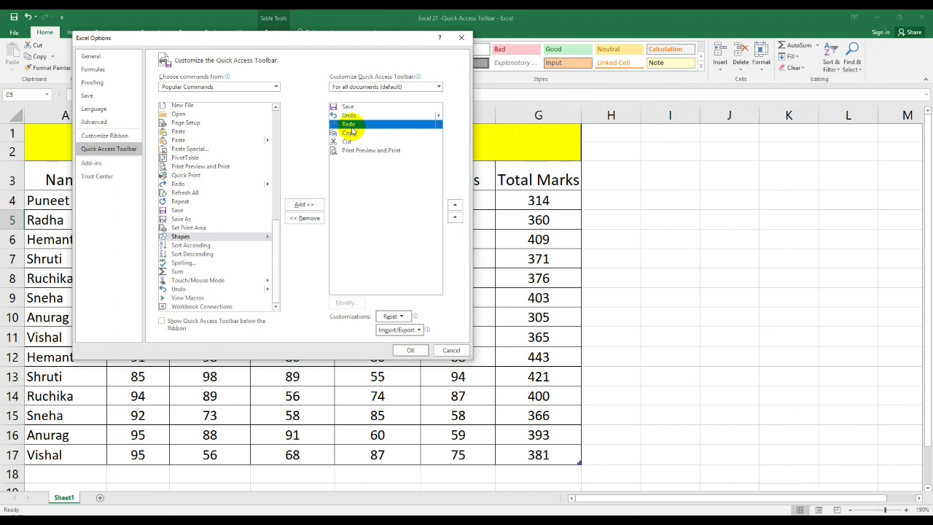
click(348, 134)
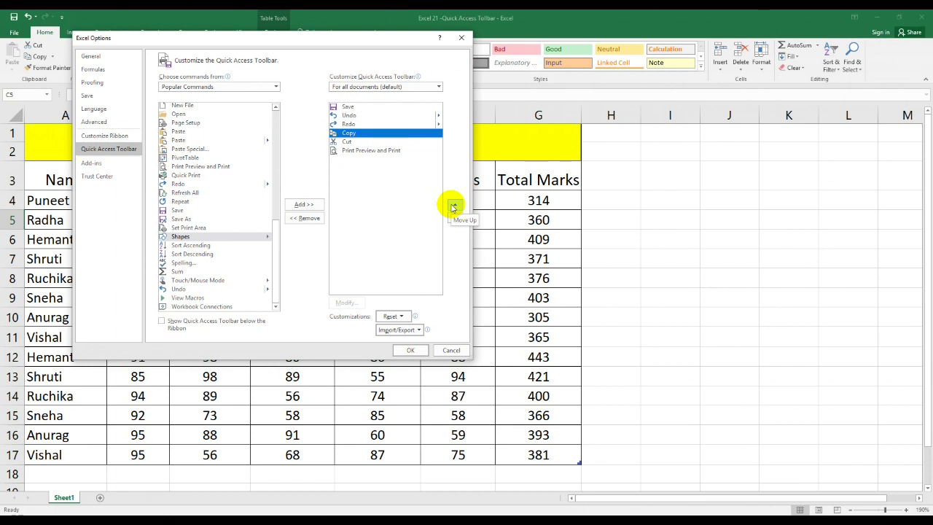
click(453, 207)
click(452, 207)
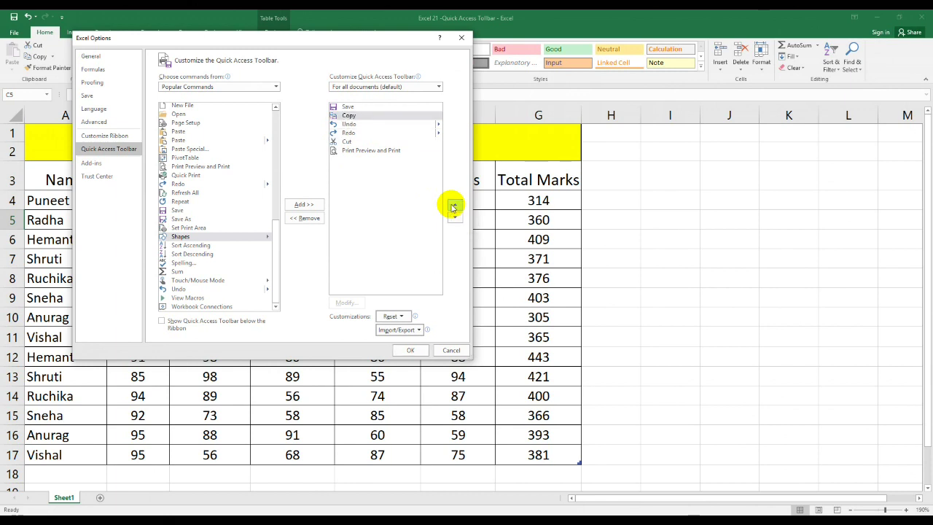
click(453, 207)
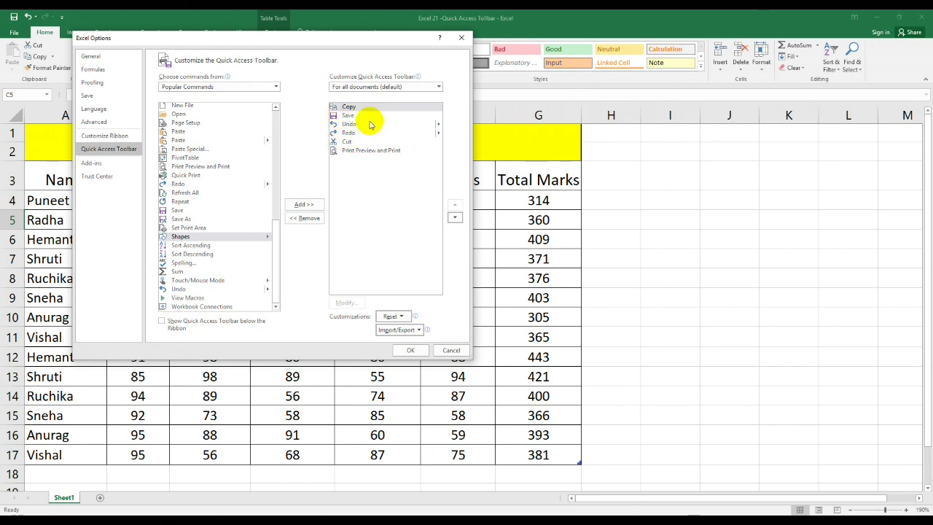
- Move Undo down two places below Cut and confirm the new order with OK
click(348, 124)
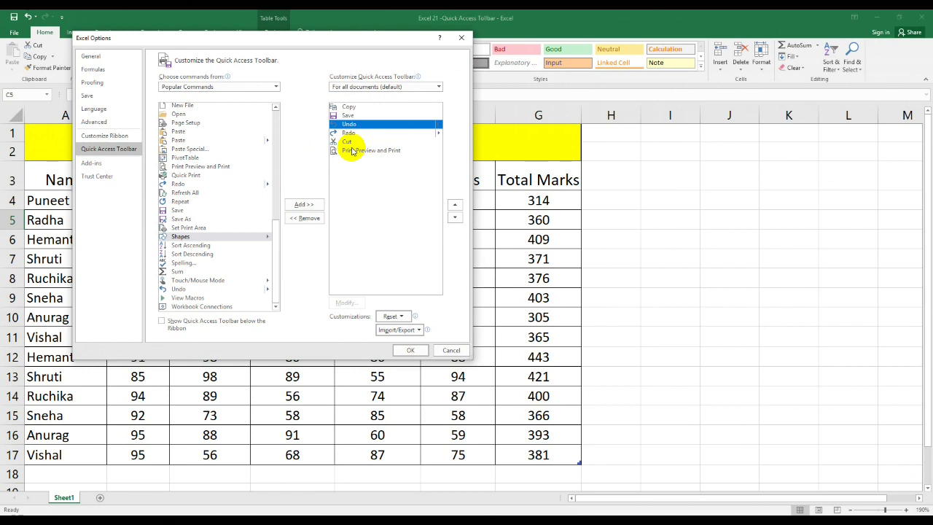
click(455, 219)
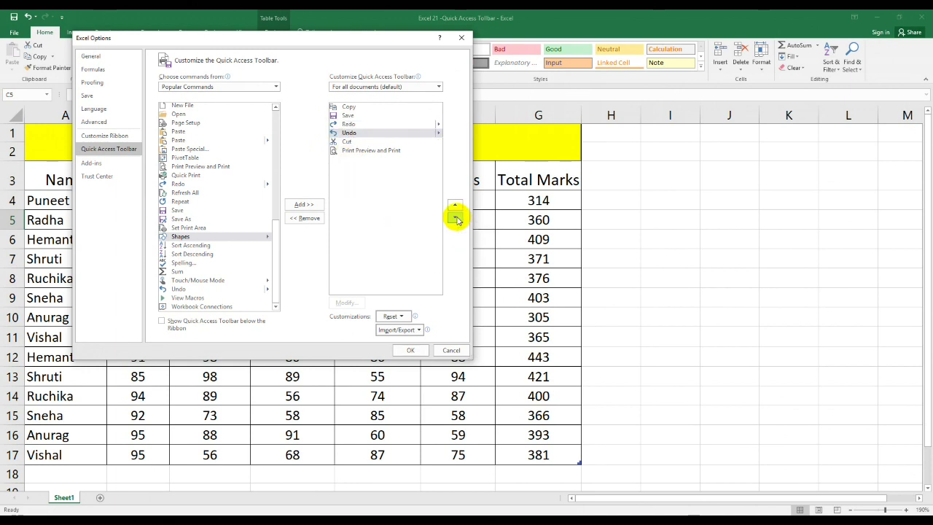
click(456, 219)
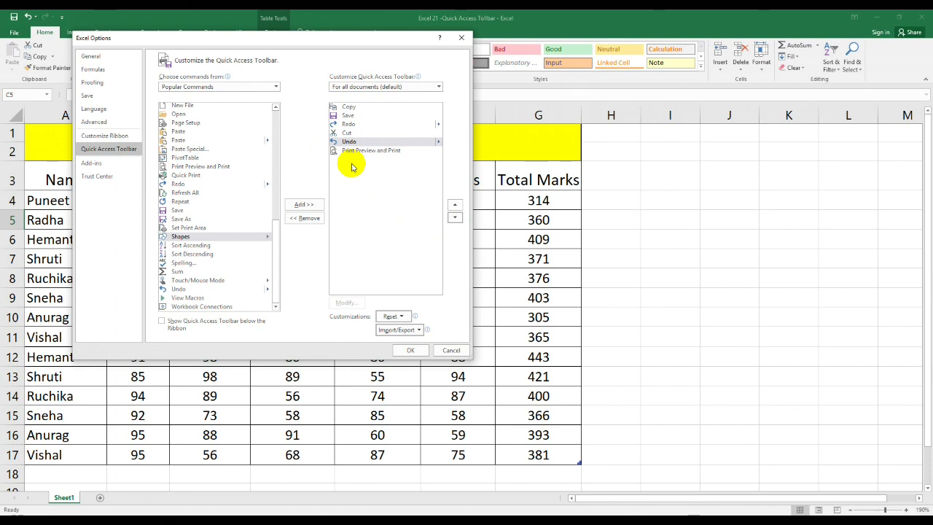
click(406, 352)
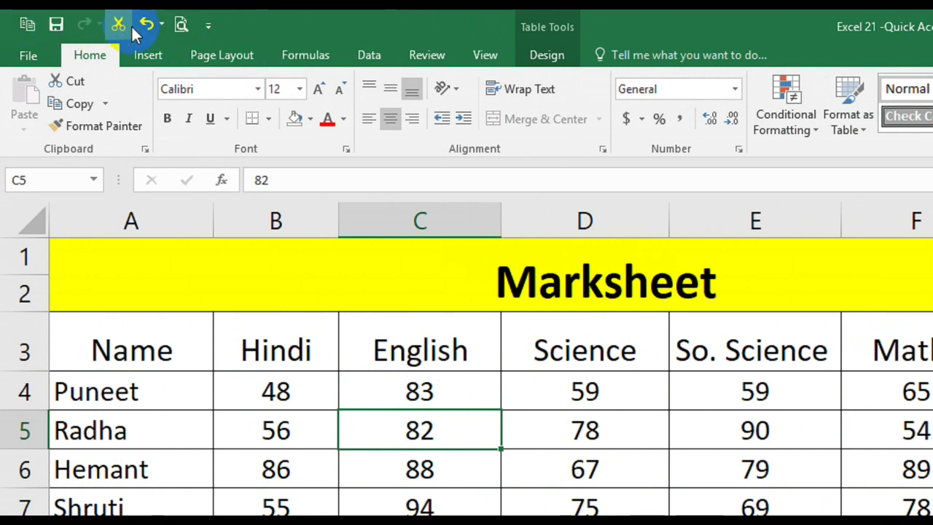
- Open the Customize Quick Access Toolbar dropdown to check the commands, then close it
click(209, 27)
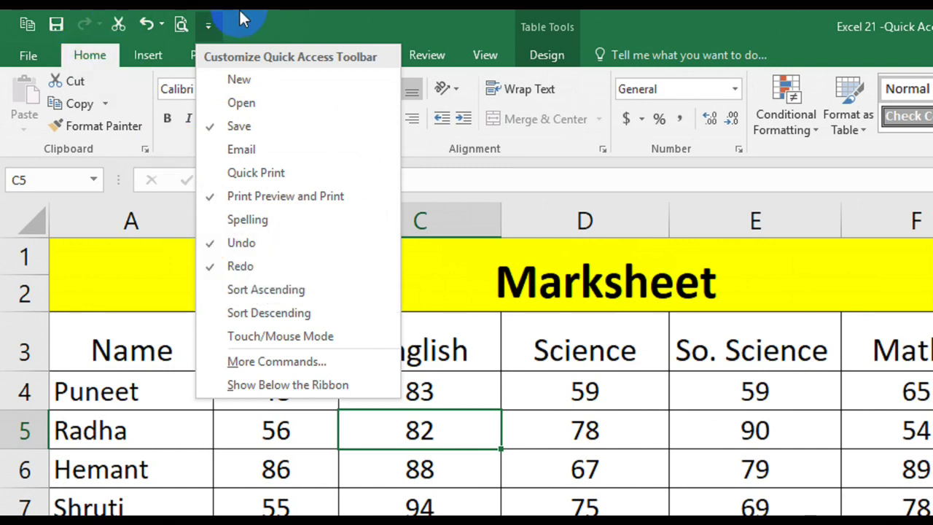
click(208, 26)
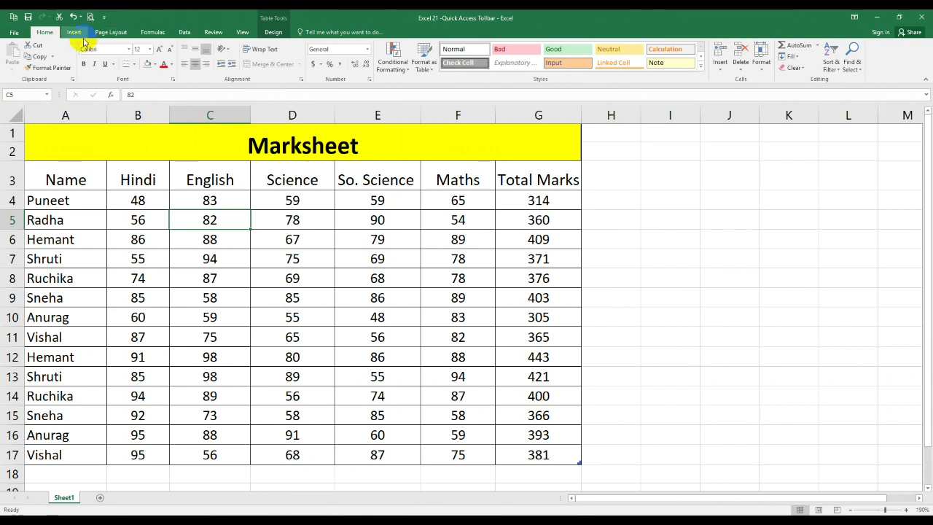
- Cycle through Insert, Page Layout, Formulas, Data, Review, View, Table Design and Home, ending on Insert
click(73, 33)
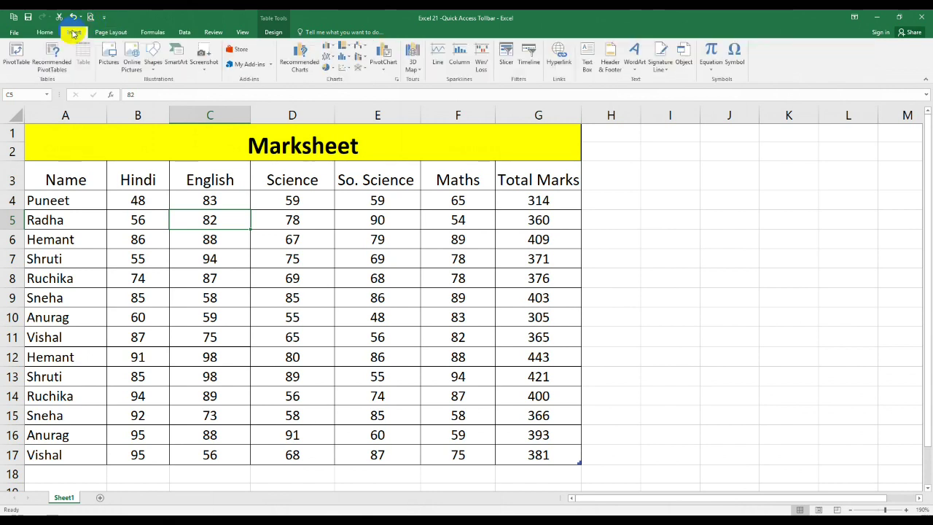
click(109, 33)
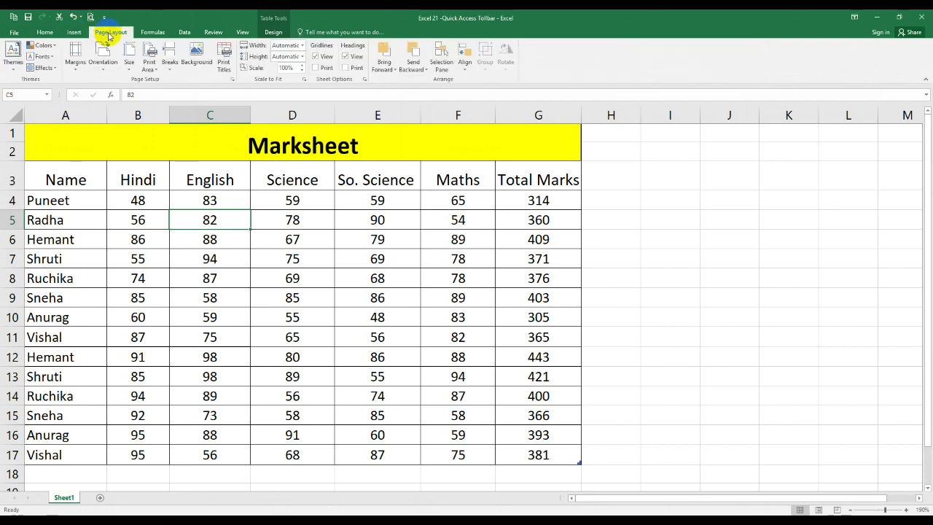
click(151, 33)
click(182, 33)
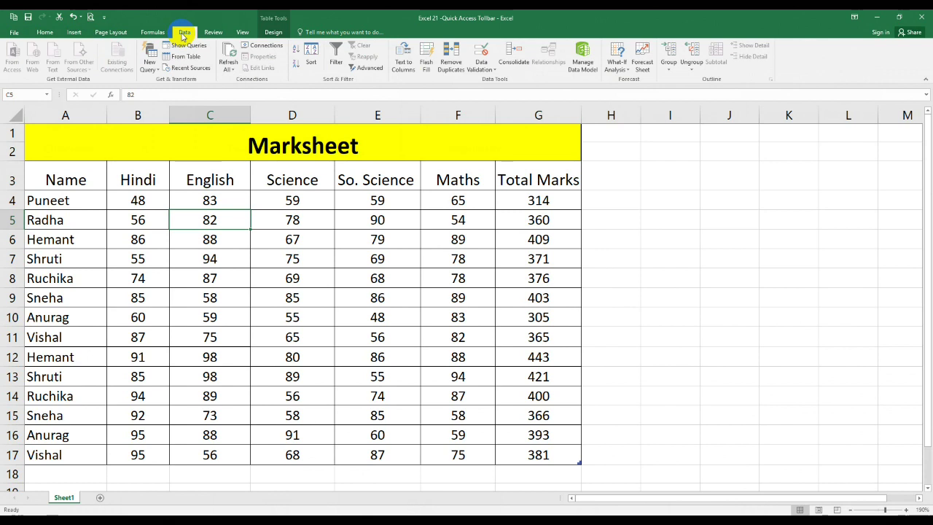
click(210, 33)
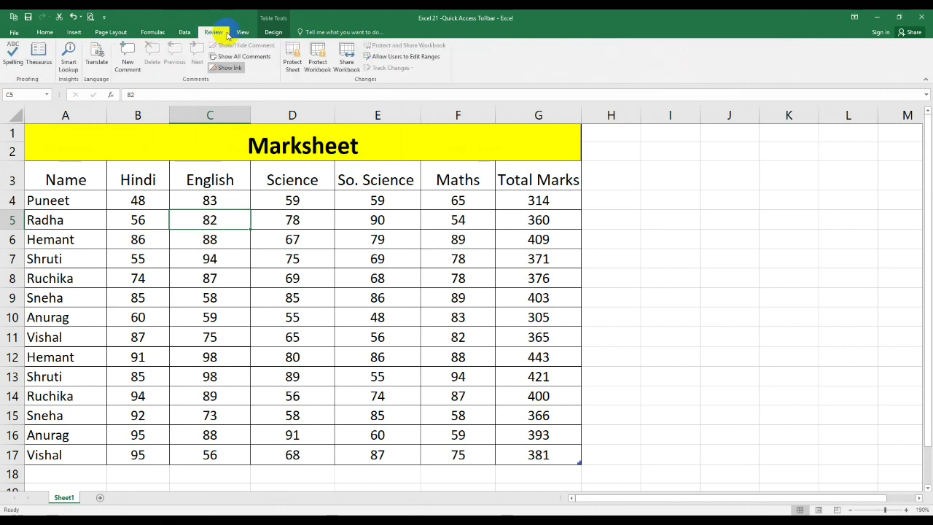
click(243, 33)
click(272, 33)
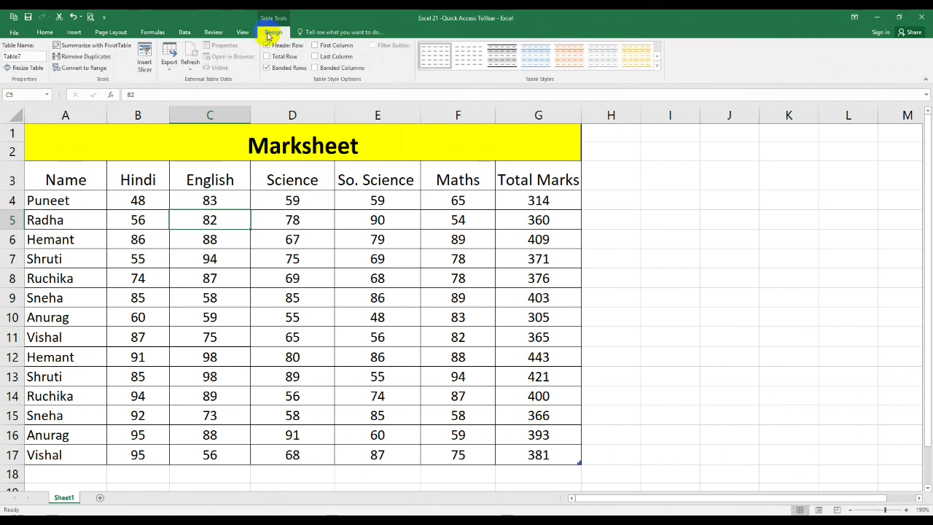
click(48, 32)
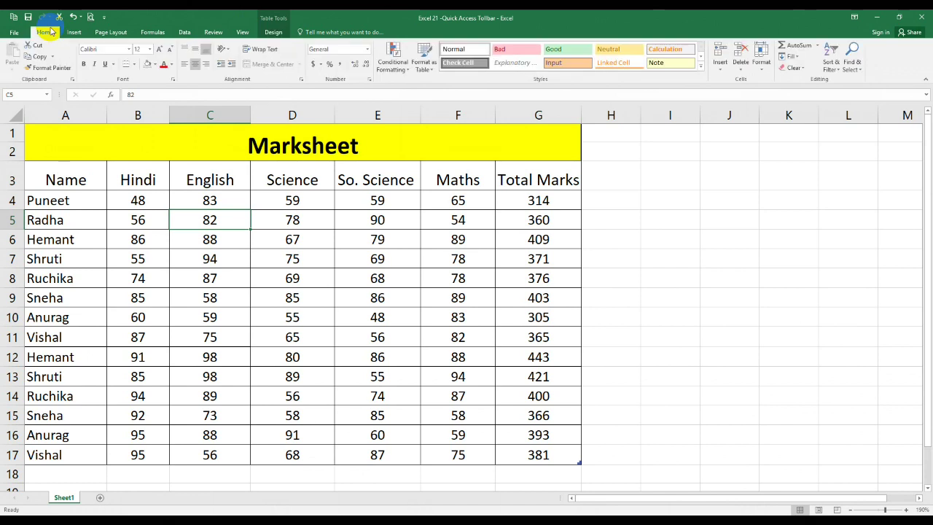
click(74, 33)
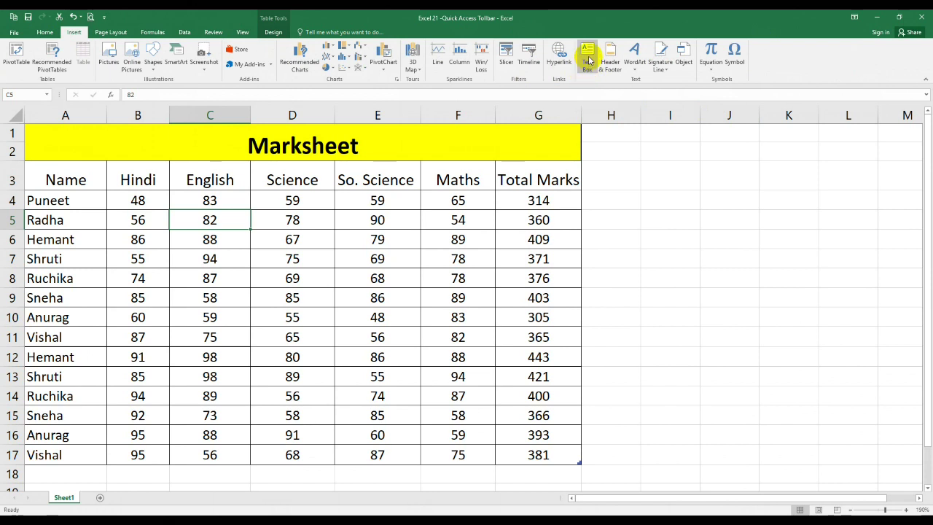
- Add Text Box from the Insert tab to the Quick Access Toolbar via its right-click menu
right_click(587, 64)
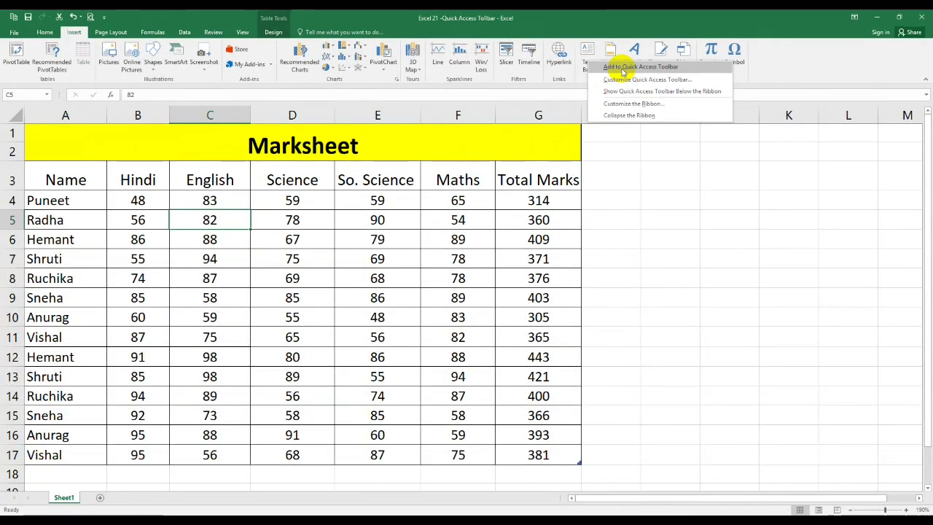
click(620, 69)
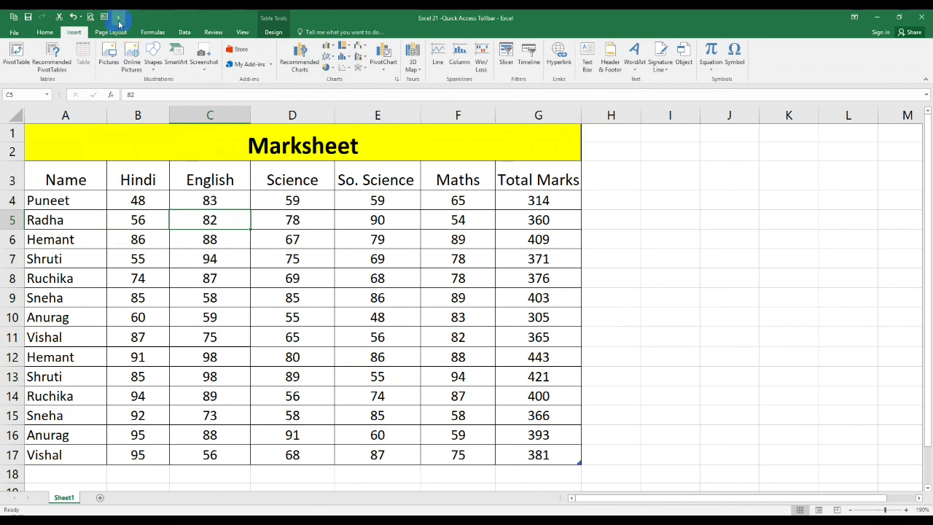
click(119, 17)
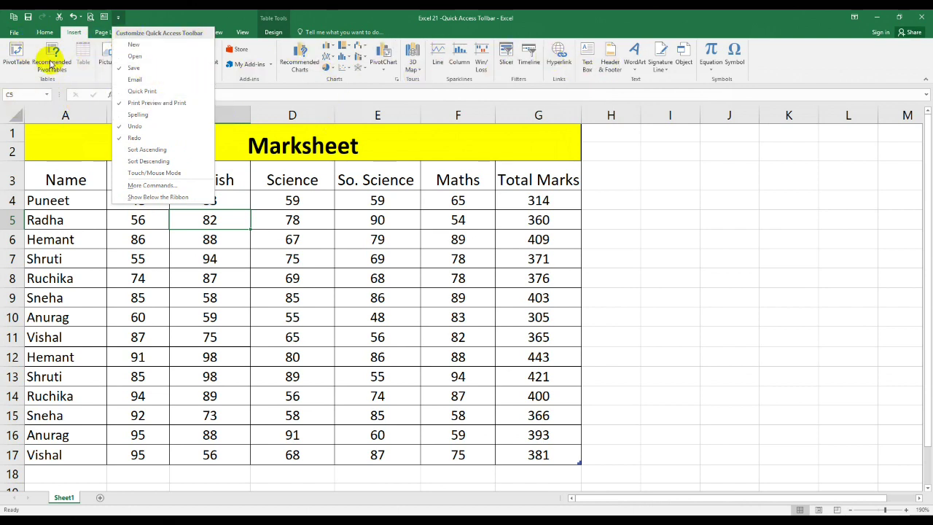
- Choose Show Below the Ribbon from the Quick Access Toolbar dropdown
click(160, 197)
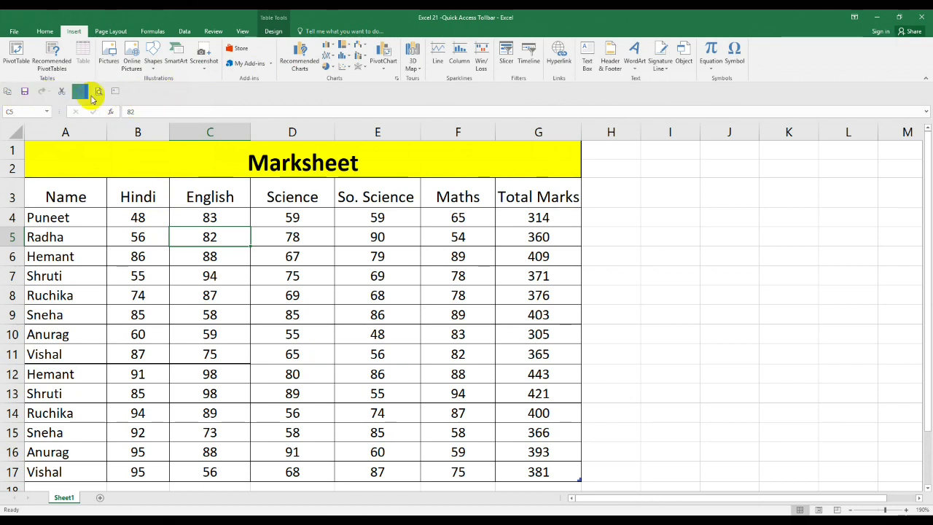
- Right-click the toolbar and choose Show Quick Access Toolbar Above the Ribbon
right_click(165, 90)
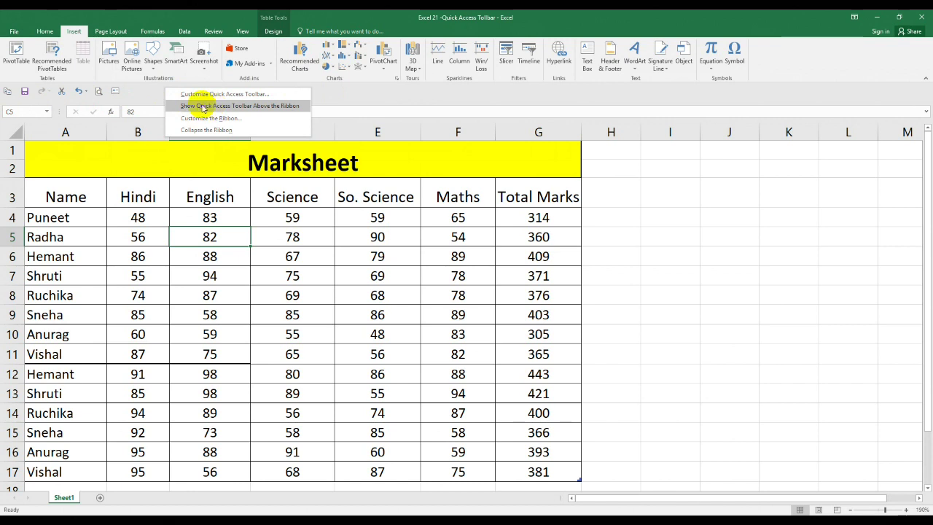
click(203, 107)
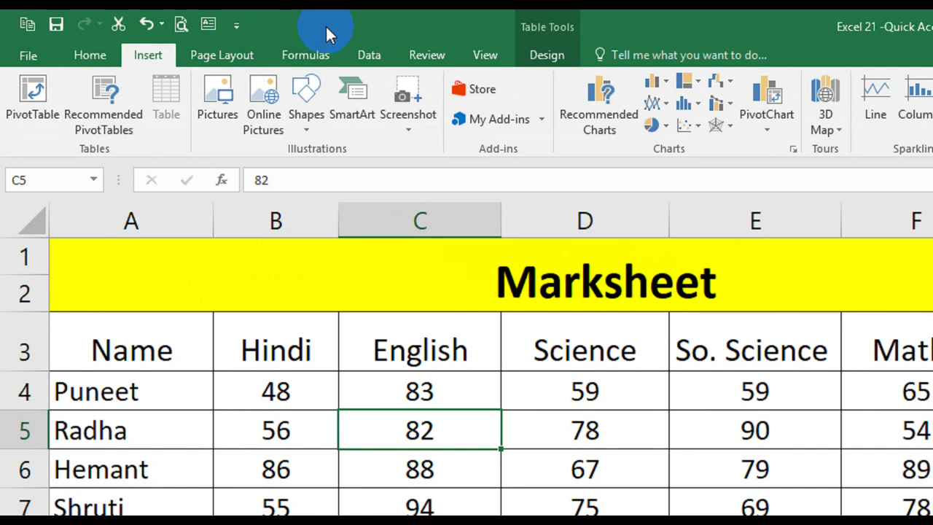
- Show and dismiss the Alt KeyTips, then open the Marksheet's print preview from the Quick Access Toolbar
key(alt)
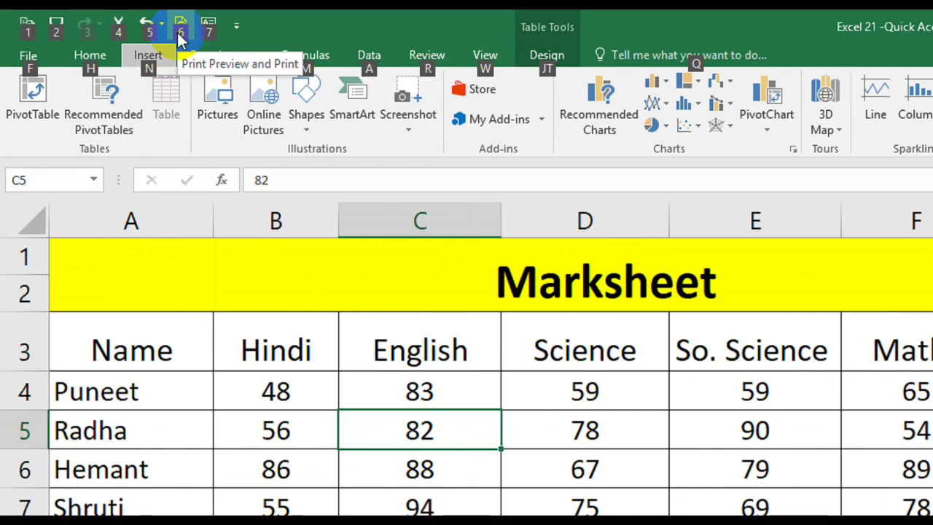
key(alt)
click(177, 32)
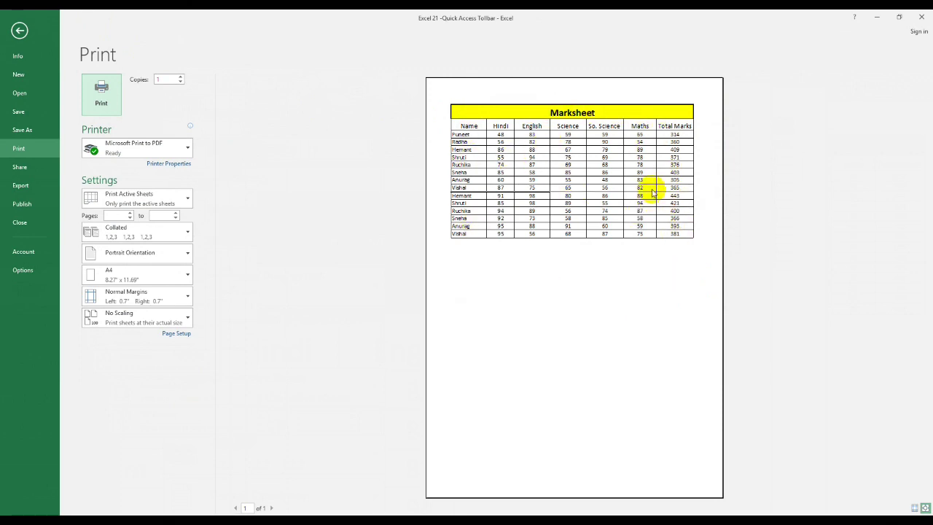
click(20, 29)
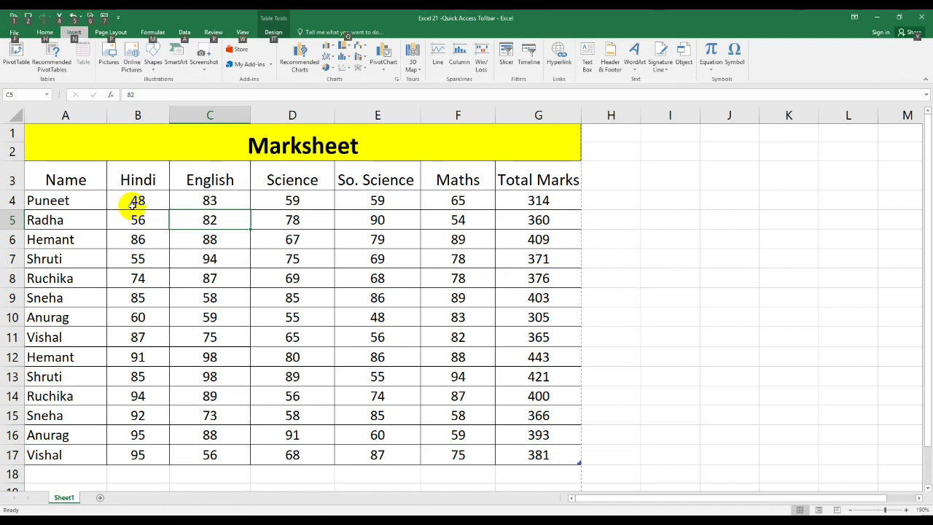
key(alt)
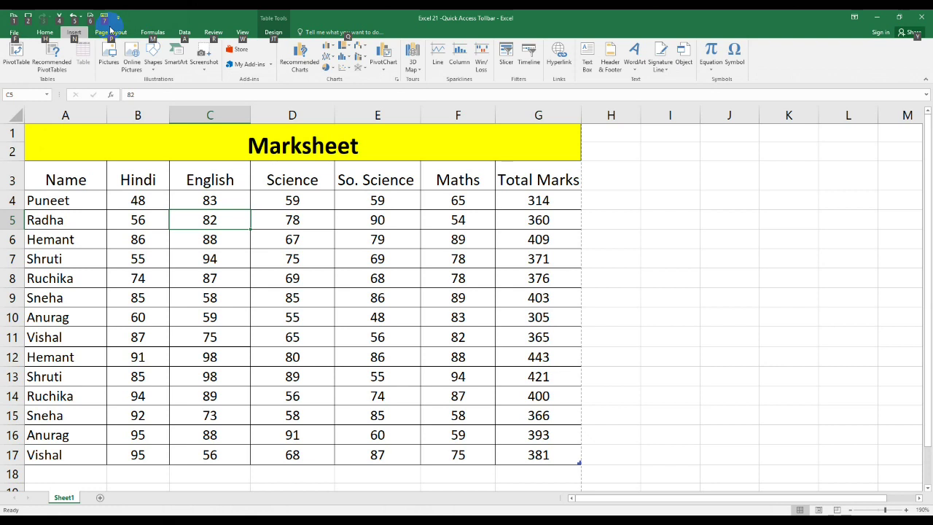
click(85, 149)
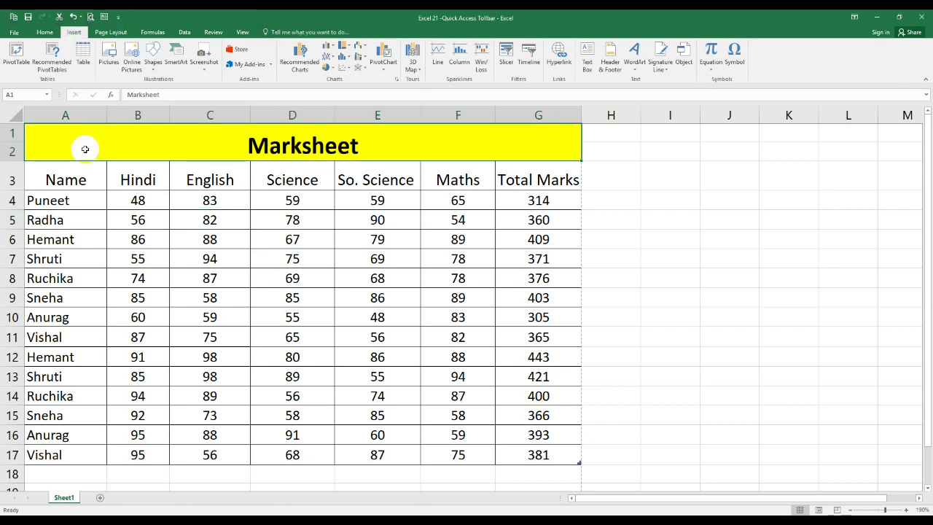